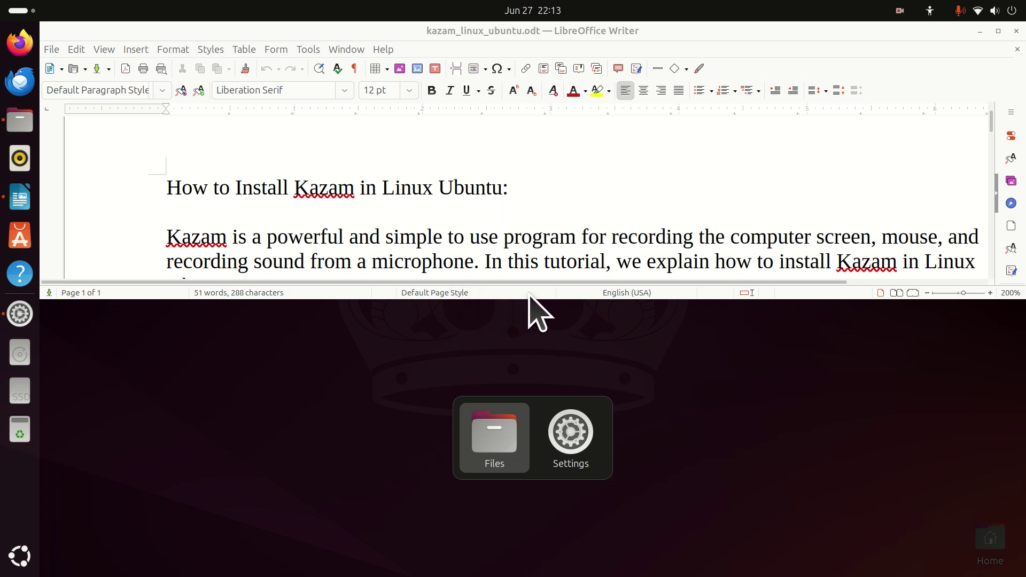
Launch Terminal by searching 'termi' and move its window below the Writer tutorial.
{"action": "left_click", "coordinate": [504, 249]}
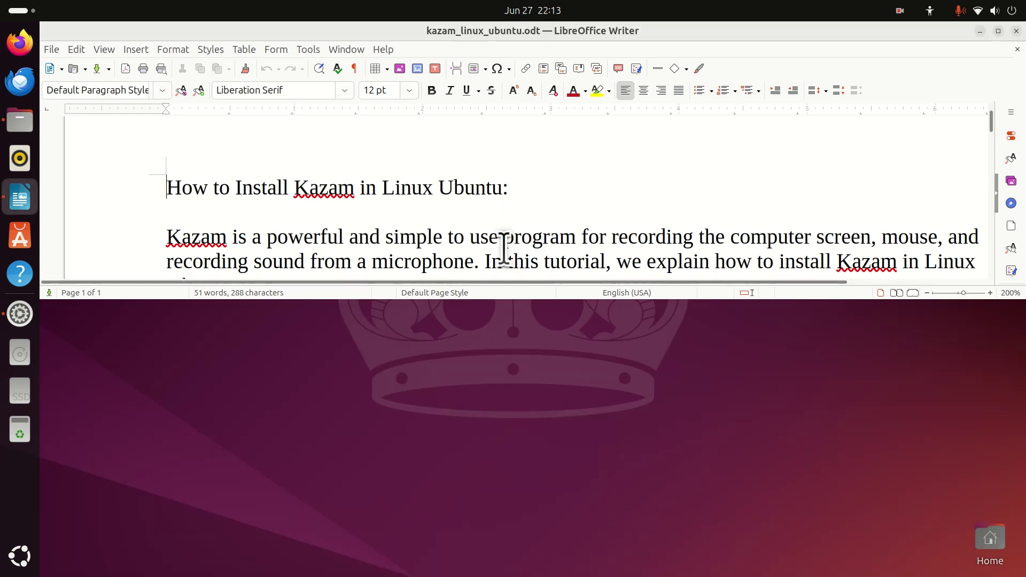
{"action": "scroll", "coordinate": [504, 248], "scroll_direction": "down", "scroll_amount": 1}
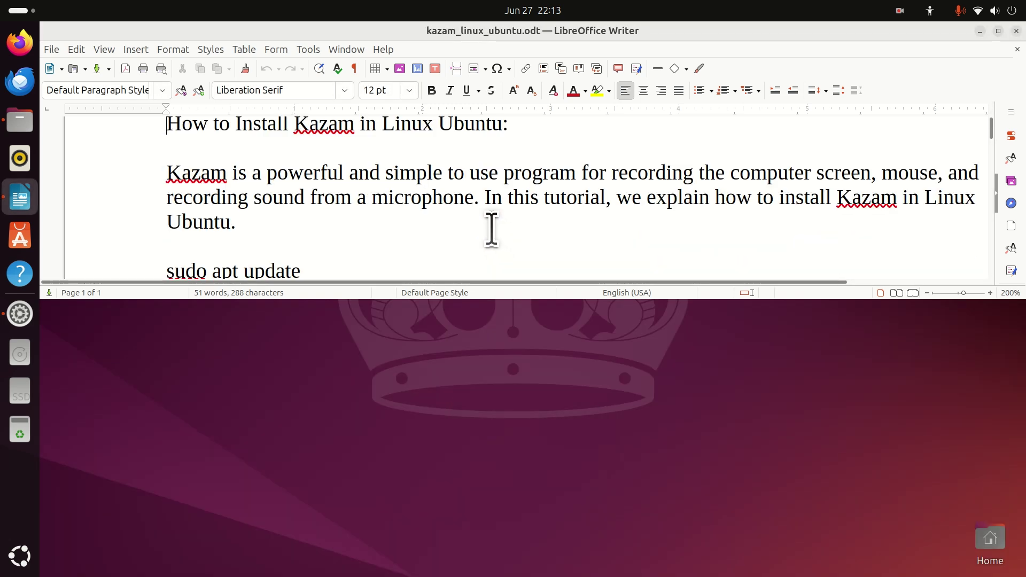
{"action": "scroll", "coordinate": [498, 241], "scroll_direction": "up", "scroll_amount": 1}
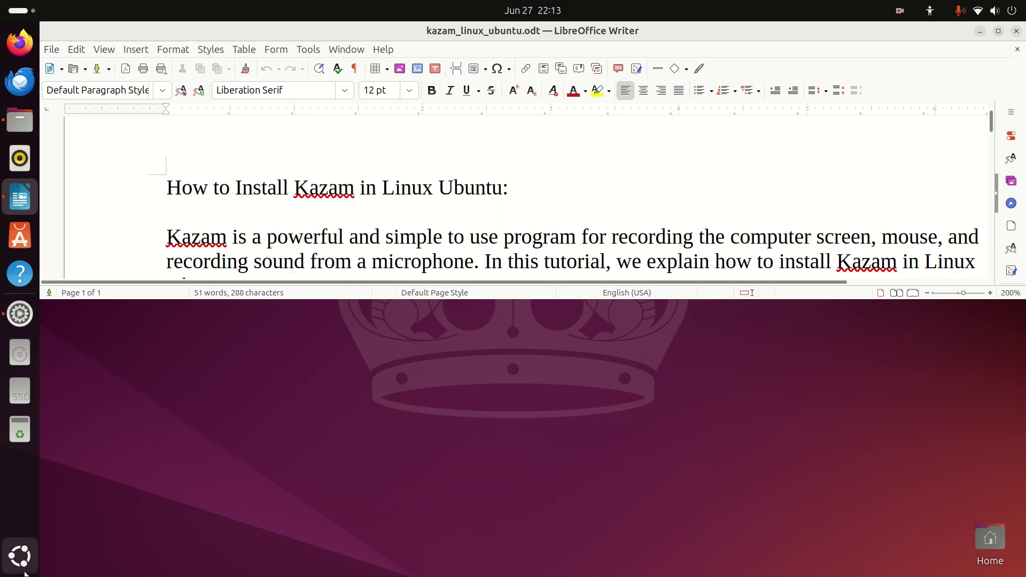
{"action": "left_click", "coordinate": [20, 556]}
{"action": "left_click", "coordinate": [473, 46]}
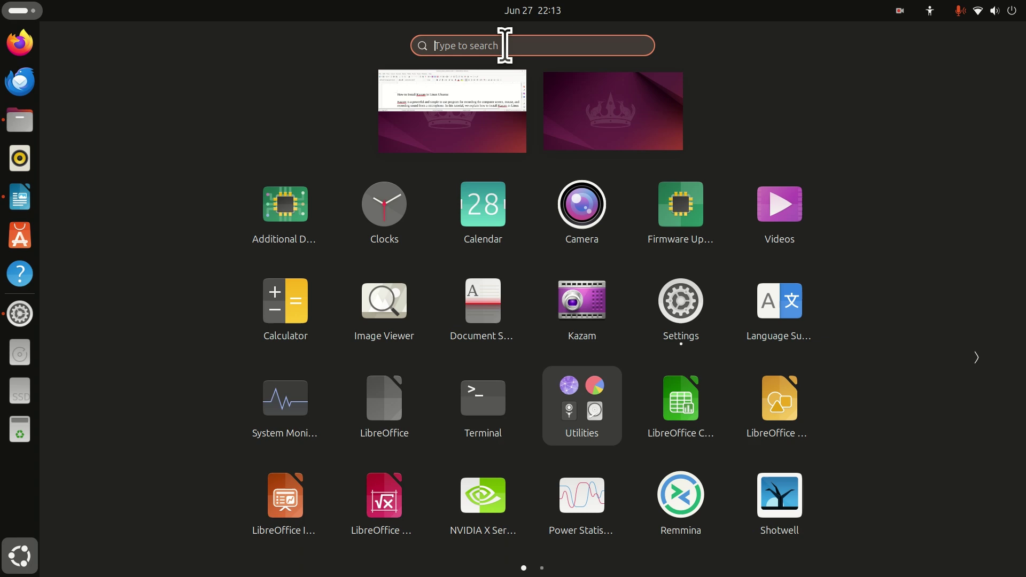
{"action": "type", "text": "termi"}
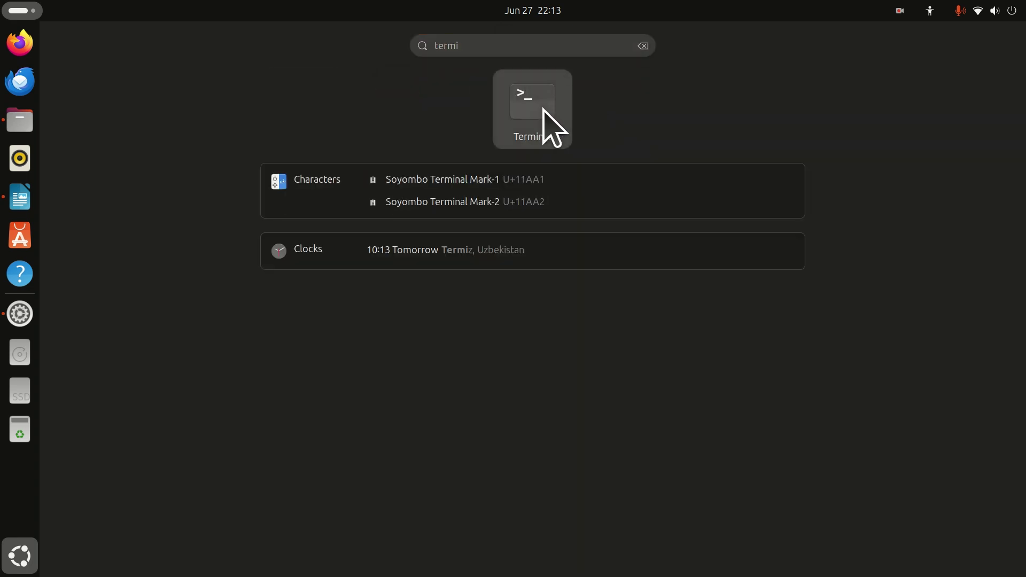
{"action": "left_click", "coordinate": [532, 101]}
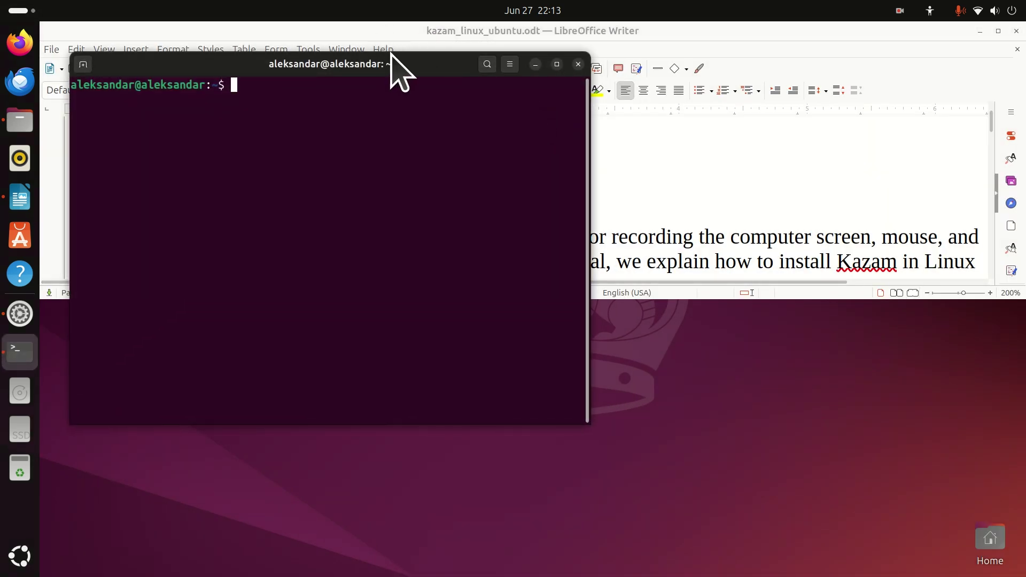
{"action": "mouse_move", "coordinate": [392, 64]}
{"action": "left_mouse_down"}
{"action": "mouse_move", "coordinate": [365, 263]}
{"action": "mouse_move", "coordinate": [395, 183]}
{"action": "mouse_move", "coordinate": [353, 216]}
{"action": "mouse_move", "coordinate": [329, 306]}
{"action": "mouse_move", "coordinate": [314, 321]}
{"action": "left_mouse_up"}
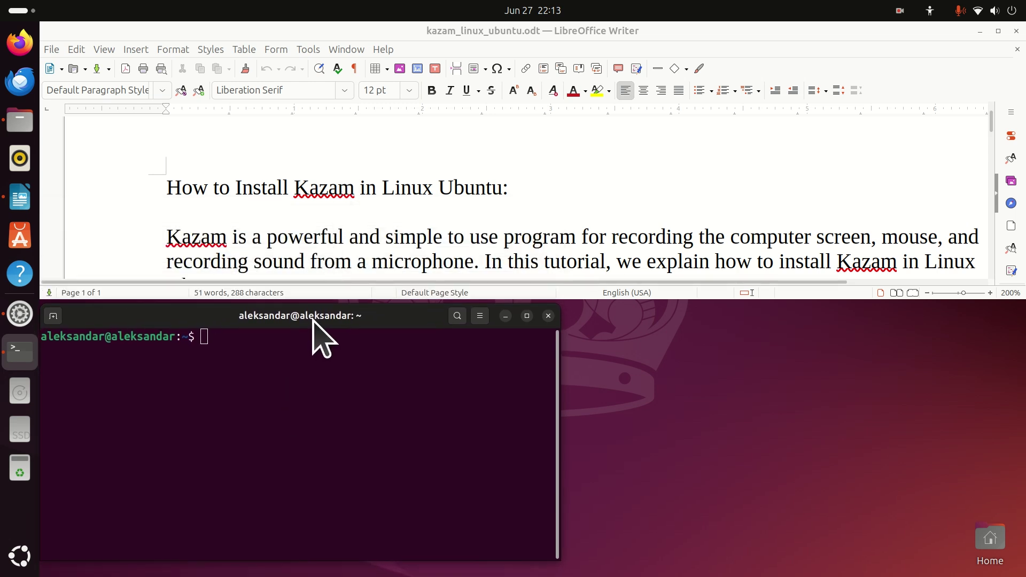
Widen the terminal to full width and run 'sudo apt update' copied from the tutorial.
{"action": "left_click_drag", "start_coordinate": [558, 376], "coordinate": [1013, 376]}
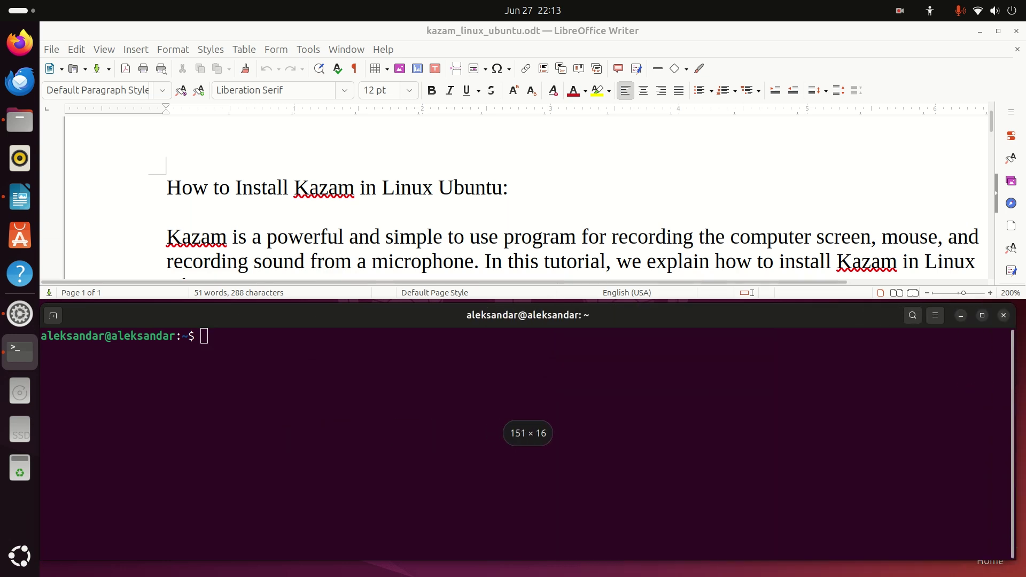
{"action": "left_click", "coordinate": [345, 209]}
{"action": "scroll", "coordinate": [354, 216], "scroll_direction": "down", "scroll_amount": 3}
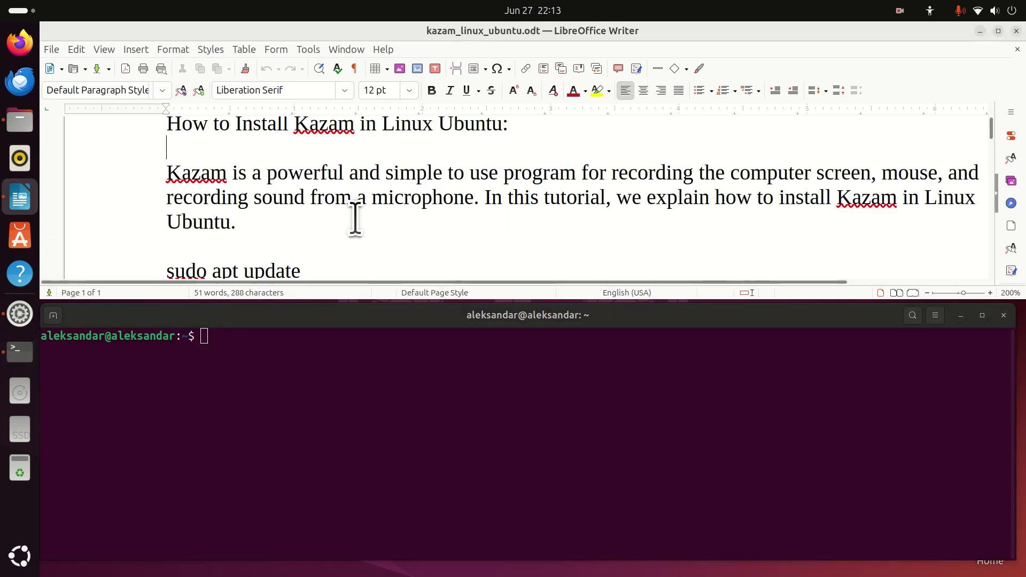
{"action": "scroll", "coordinate": [345, 233], "scroll_direction": "down", "scroll_amount": 3}
{"action": "left_click_drag", "start_coordinate": [303, 203], "coordinate": [169, 207]}
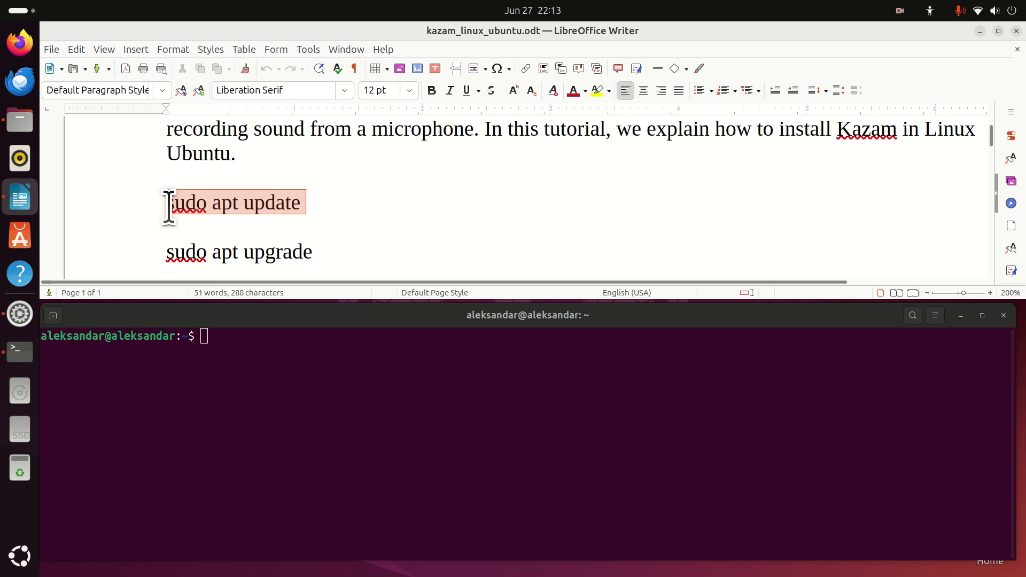
{"action": "right_click", "coordinate": [212, 203]}
{"action": "left_click", "coordinate": [241, 228]}
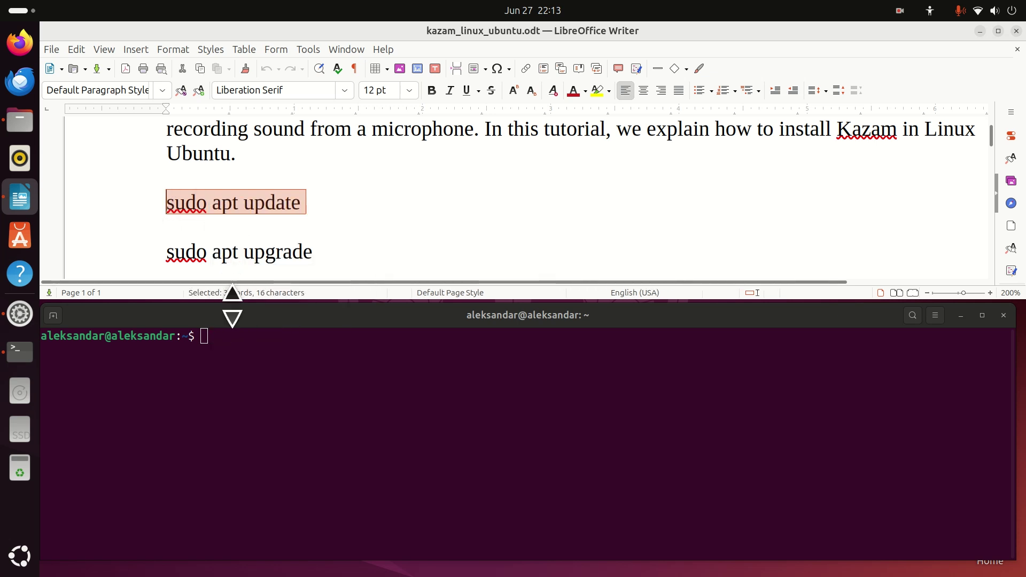
{"action": "left_click", "coordinate": [231, 337]}
{"action": "right_click", "coordinate": [231, 336]}
{"action": "left_click", "coordinate": [265, 379]}
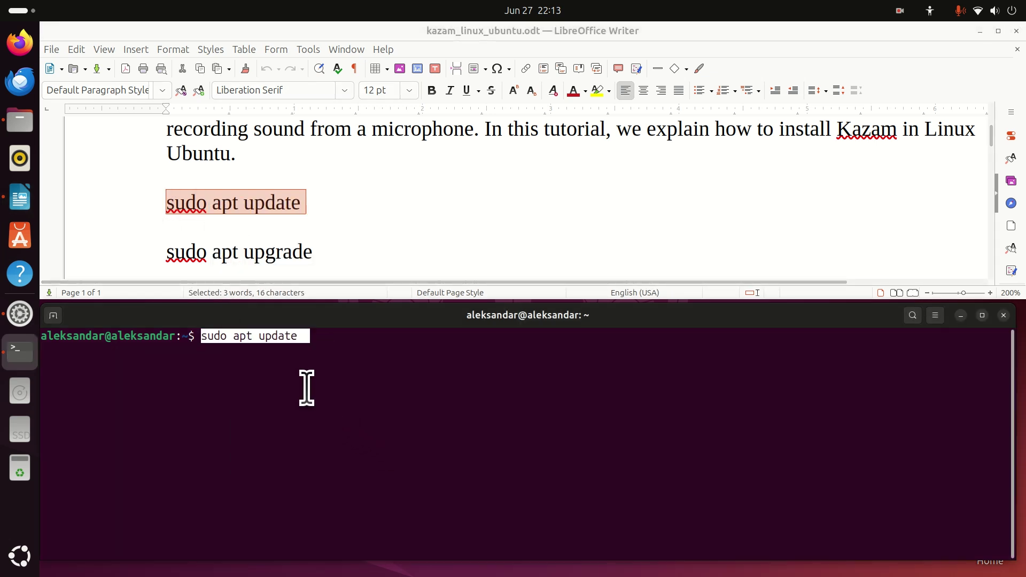
{"action": "key", "text": "Return"}
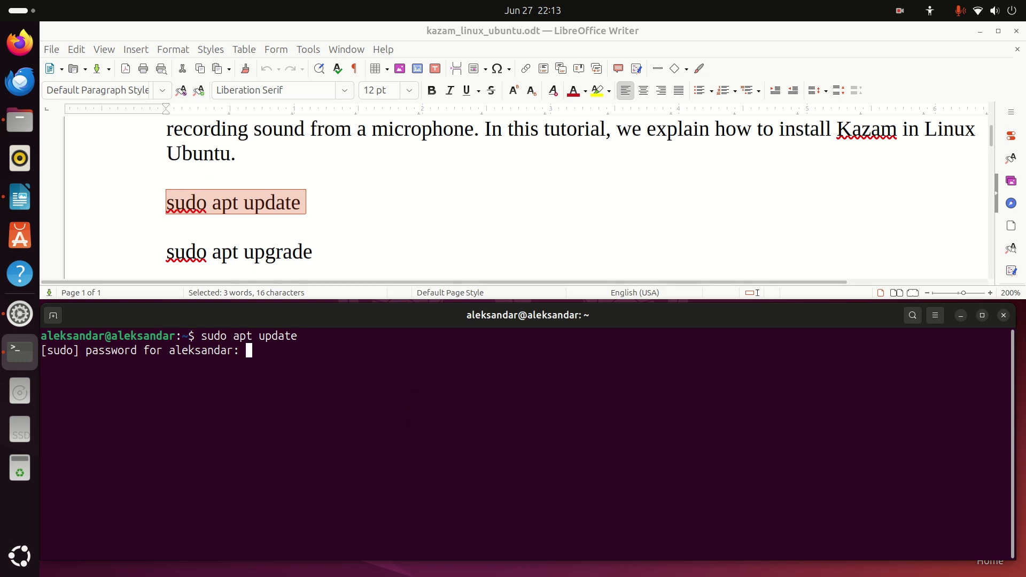
{"action": "key", "text": "Return"}
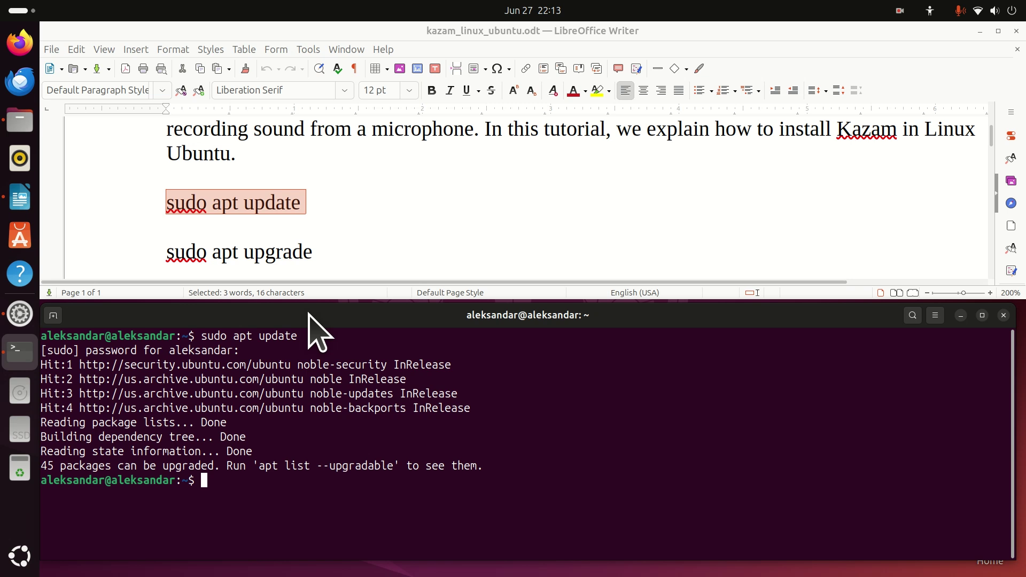
Run 'sudo apt upgrade', copied from the Writer tutorial, in the terminal.
{"action": "left_click_drag", "start_coordinate": [314, 252], "coordinate": [166, 252]}
{"action": "right_click", "coordinate": [217, 252]}
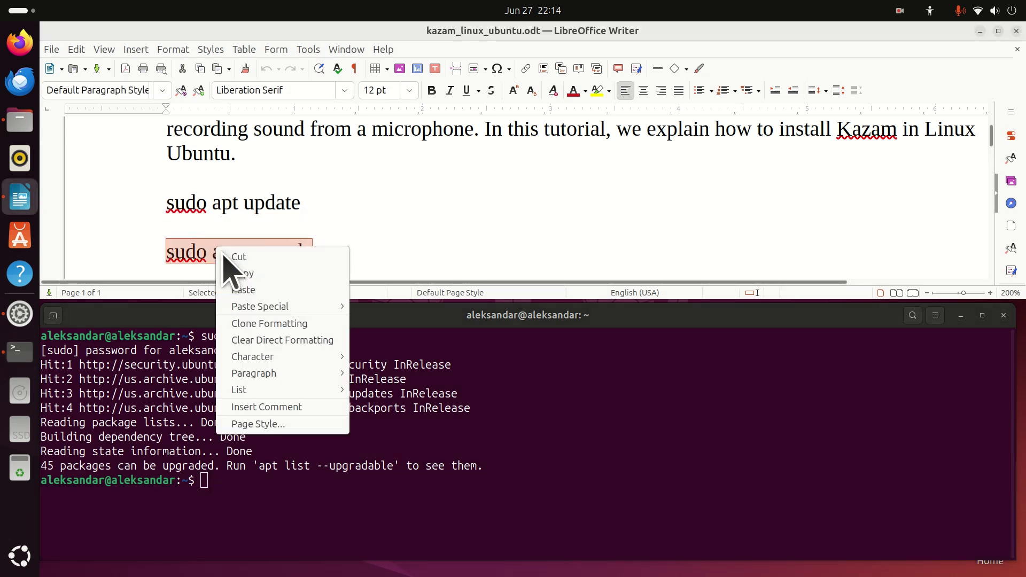
{"action": "left_click", "coordinate": [248, 272]}
{"action": "left_click", "coordinate": [238, 495]}
{"action": "right_click", "coordinate": [239, 496]}
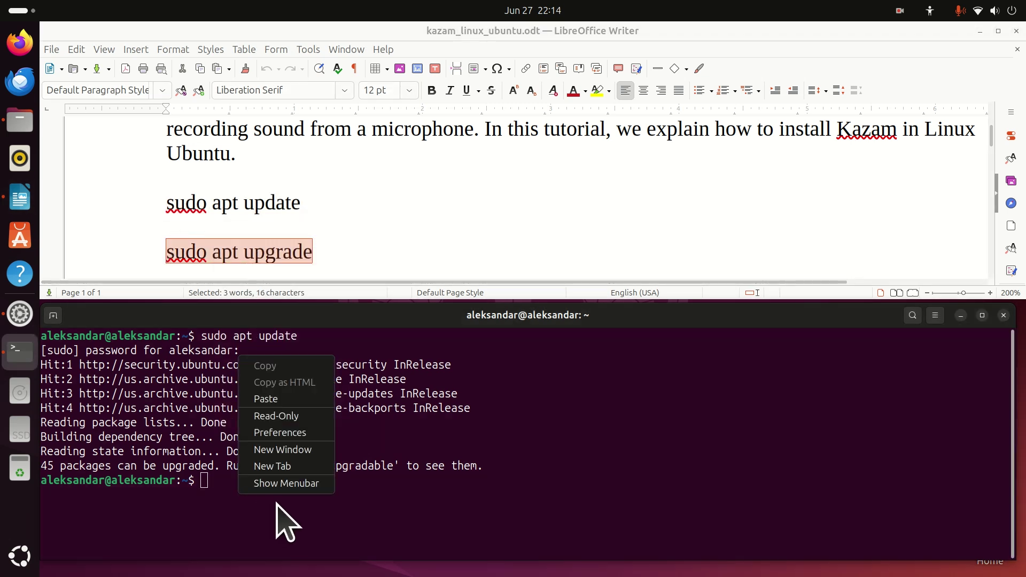
{"action": "left_click", "coordinate": [289, 399]}
{"action": "key", "text": "Return"}
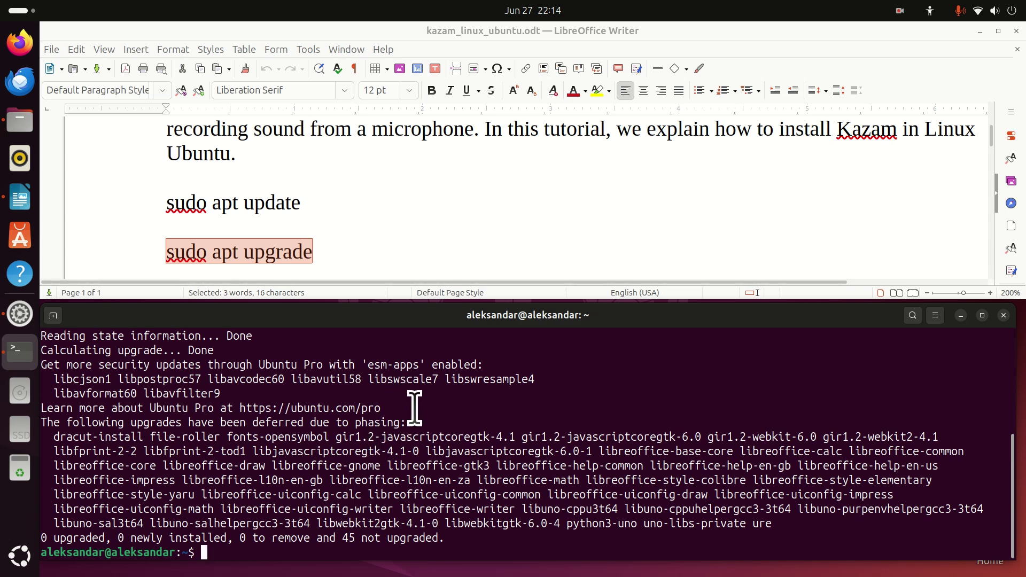
{"action": "scroll", "coordinate": [460, 233], "scroll_direction": "down", "scroll_amount": 2}
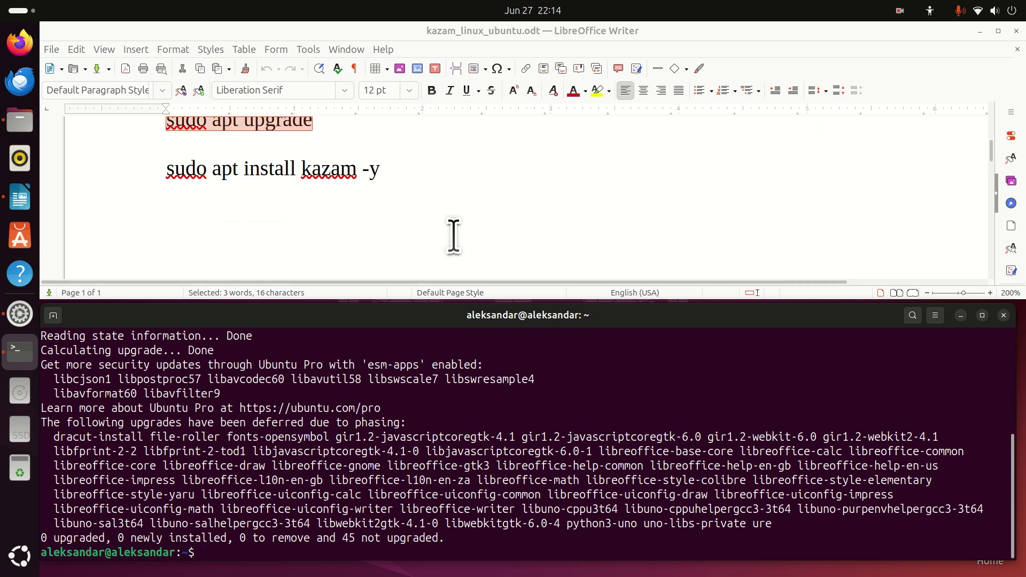
Run 'sudo apt install kazam -y' from the tutorial, then show all applications.
{"action": "left_click_drag", "start_coordinate": [393, 168], "coordinate": [155, 171]}
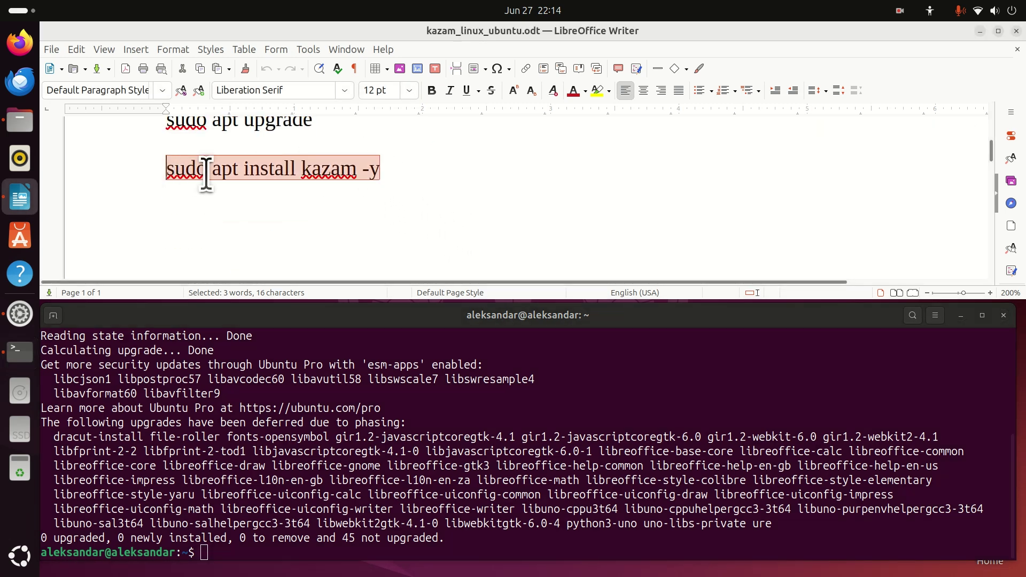
{"action": "right_click", "coordinate": [213, 172]}
{"action": "left_click", "coordinate": [285, 201]}
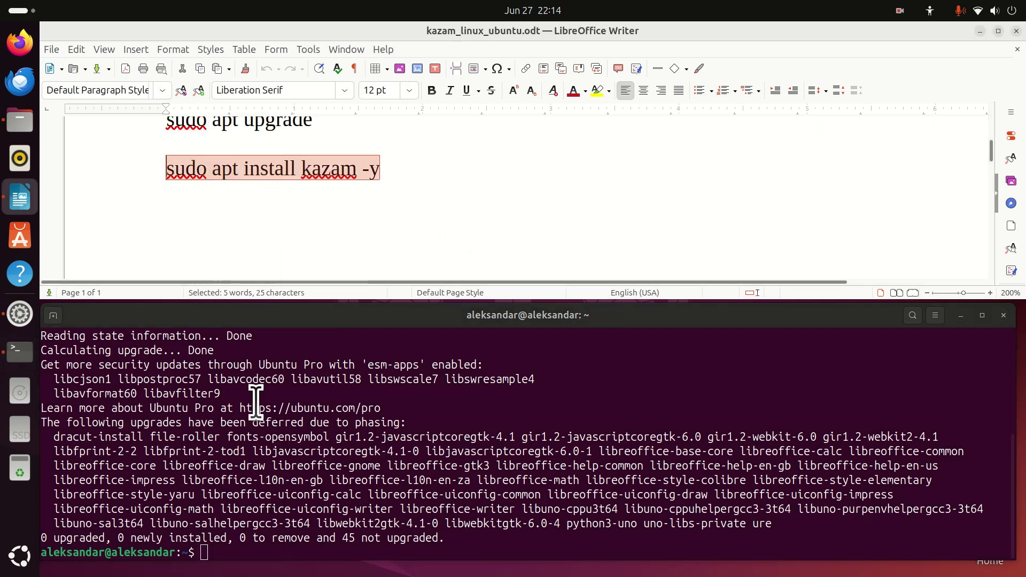
{"action": "right_click", "coordinate": [245, 553]}
{"action": "left_click", "coordinate": [272, 464]}
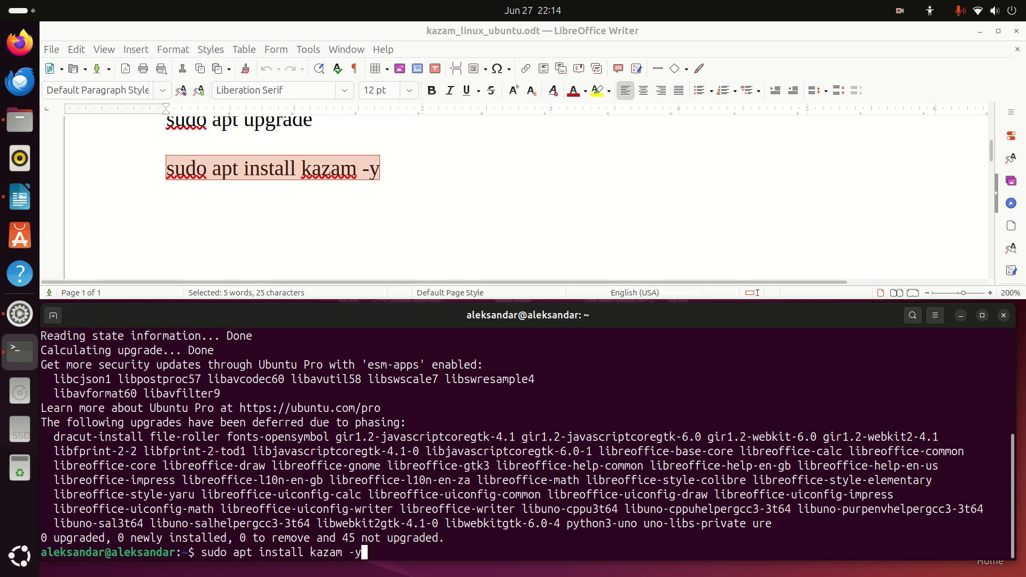
{"action": "key", "text": "Return"}
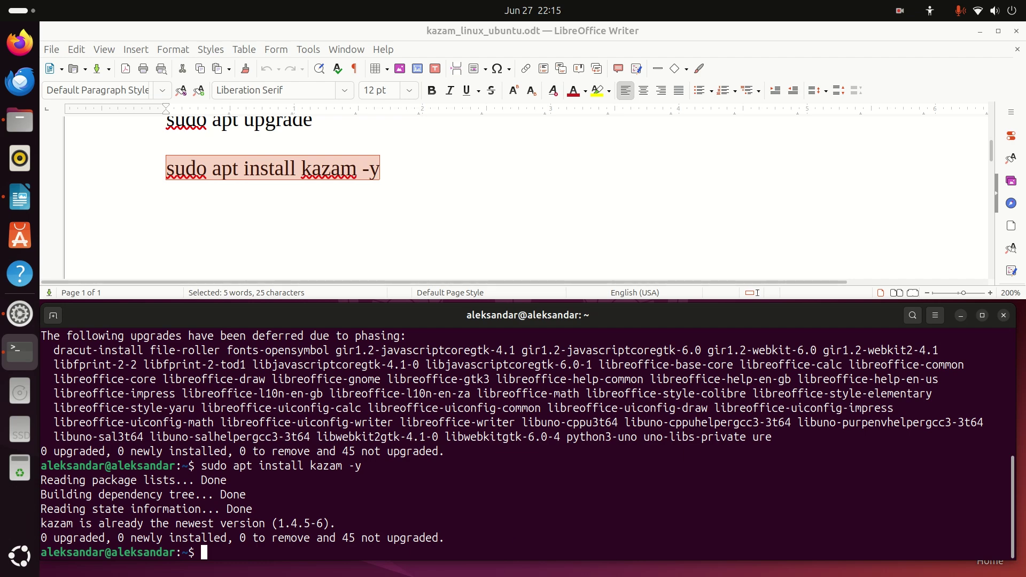
{"action": "left_click", "coordinate": [19, 555]}
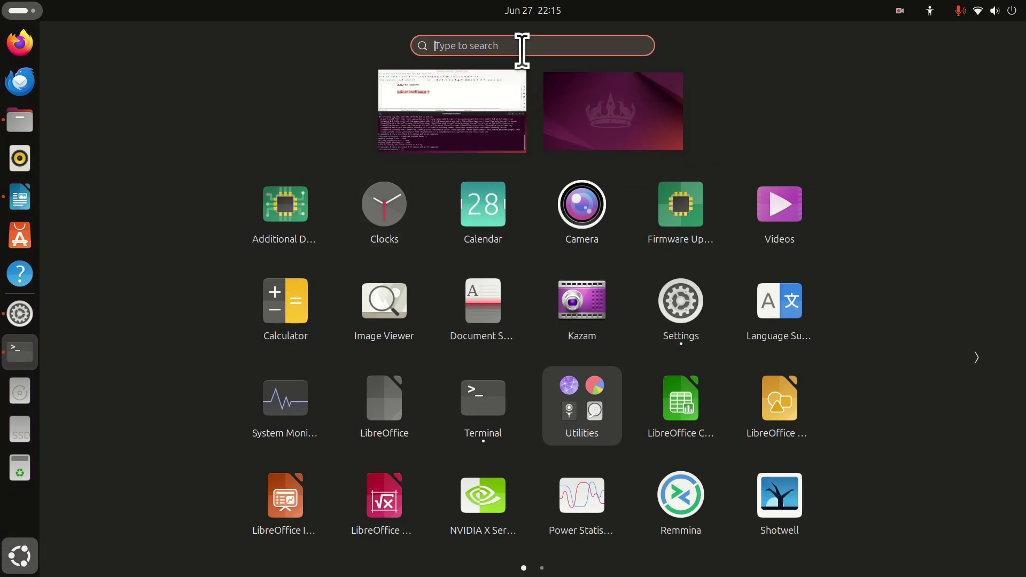
{"action": "type", "text": "kazam"}
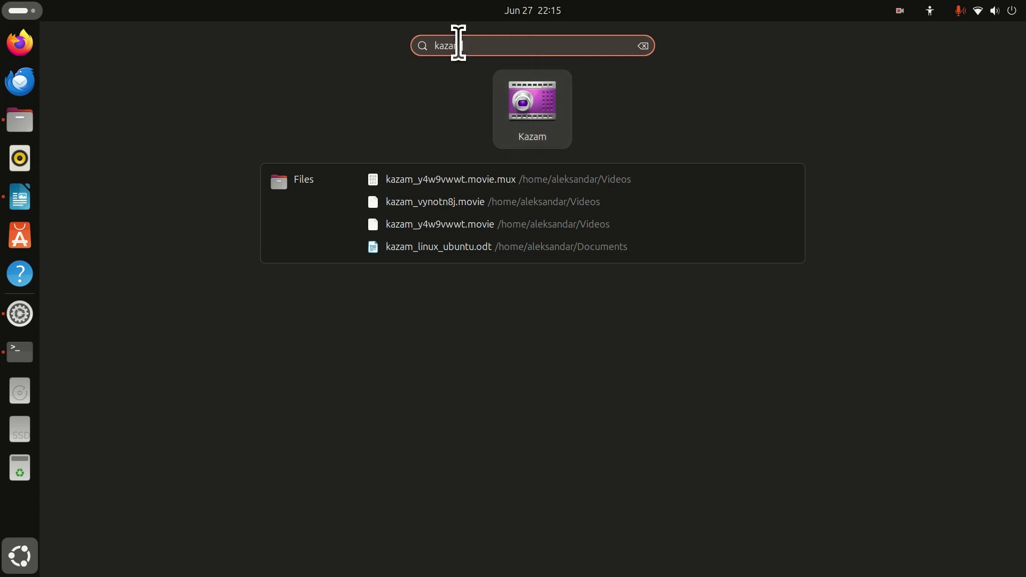
Start Kazam from the 'kazam' search result and move its window to the screen centre.
{"action": "left_click", "coordinate": [538, 120]}
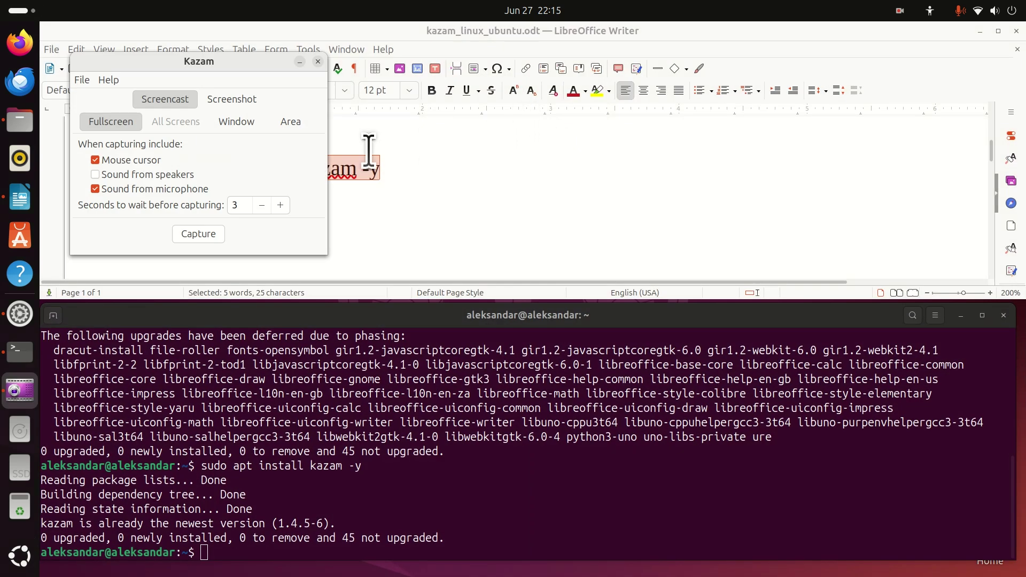
{"action": "left_click_drag", "start_coordinate": [217, 76], "coordinate": [541, 152]}
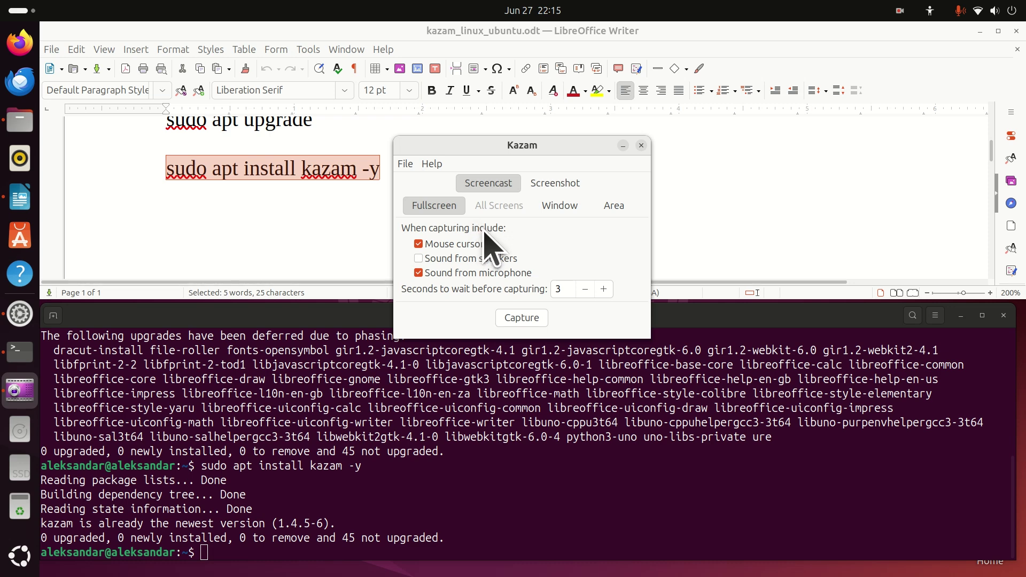
In Kazam Preferences, select USB PnP Audio Device Mono microphone and H264 (MP4) format.
{"action": "left_click", "coordinate": [406, 165]}
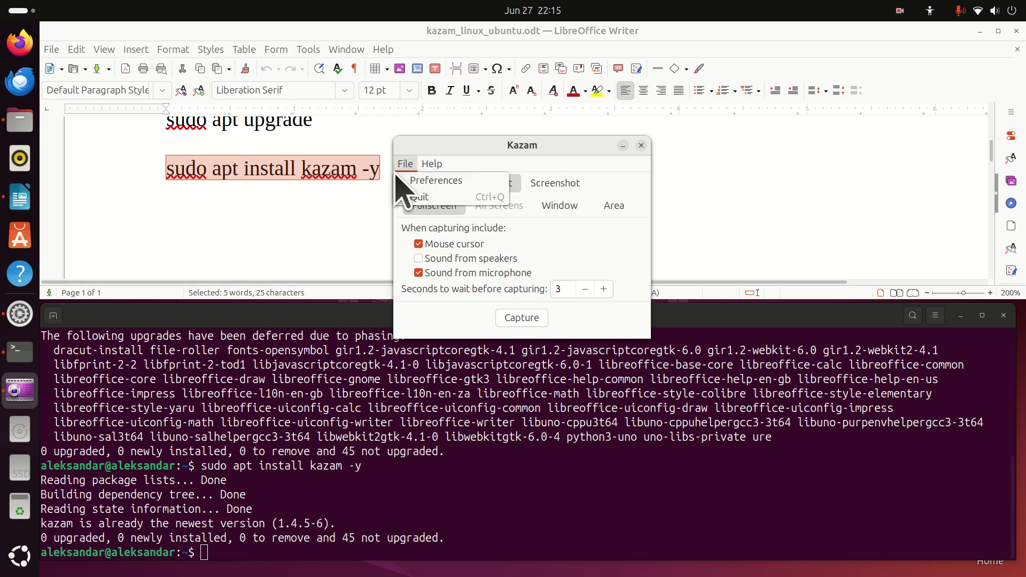
{"action": "left_click", "coordinate": [434, 181]}
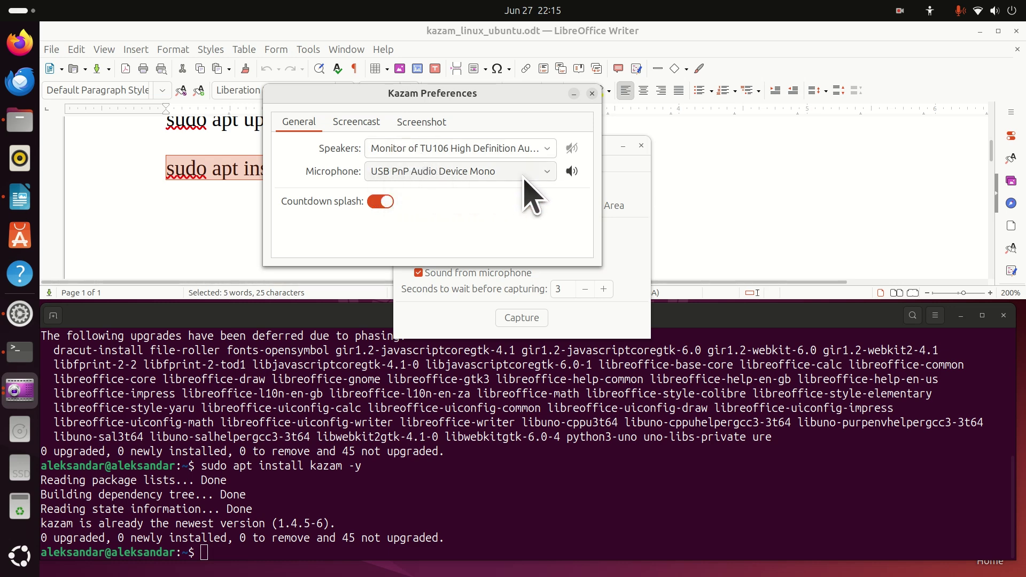
{"action": "left_click", "coordinate": [356, 122]}
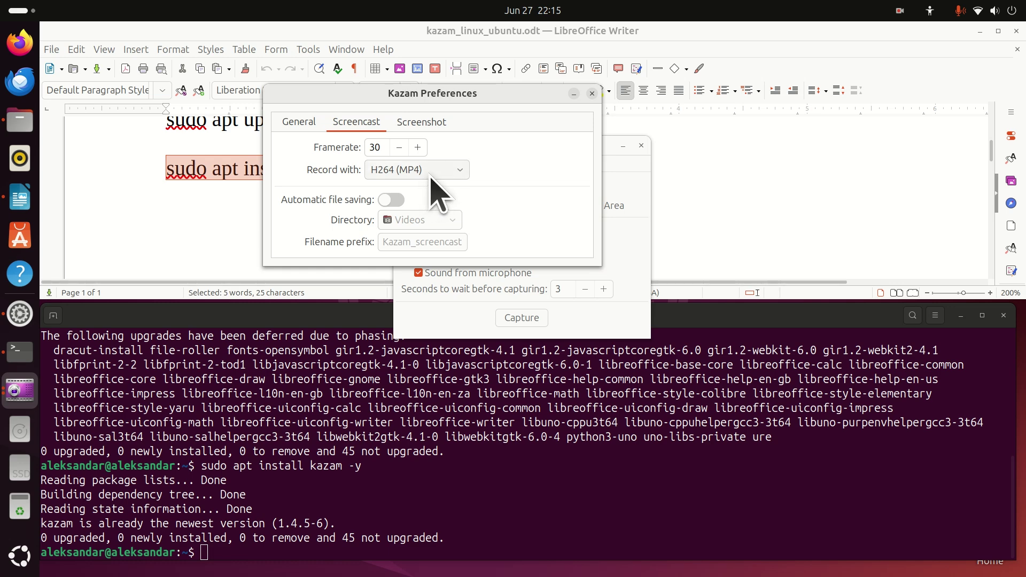
{"action": "left_click", "coordinate": [299, 122]}
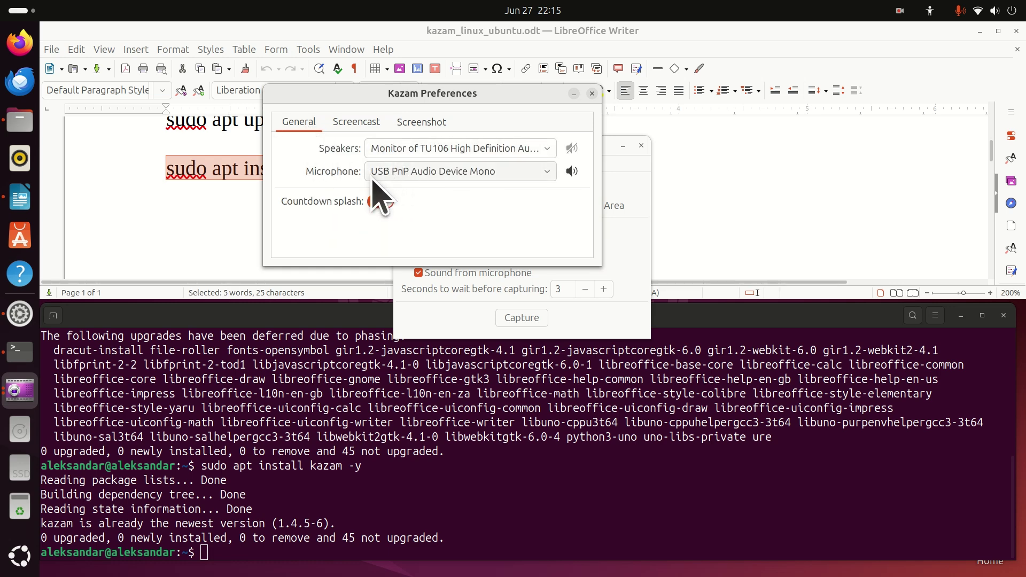
{"action": "left_click", "coordinate": [446, 171]}
{"action": "left_click", "coordinate": [453, 173]}
{"action": "left_click", "coordinate": [356, 122]}
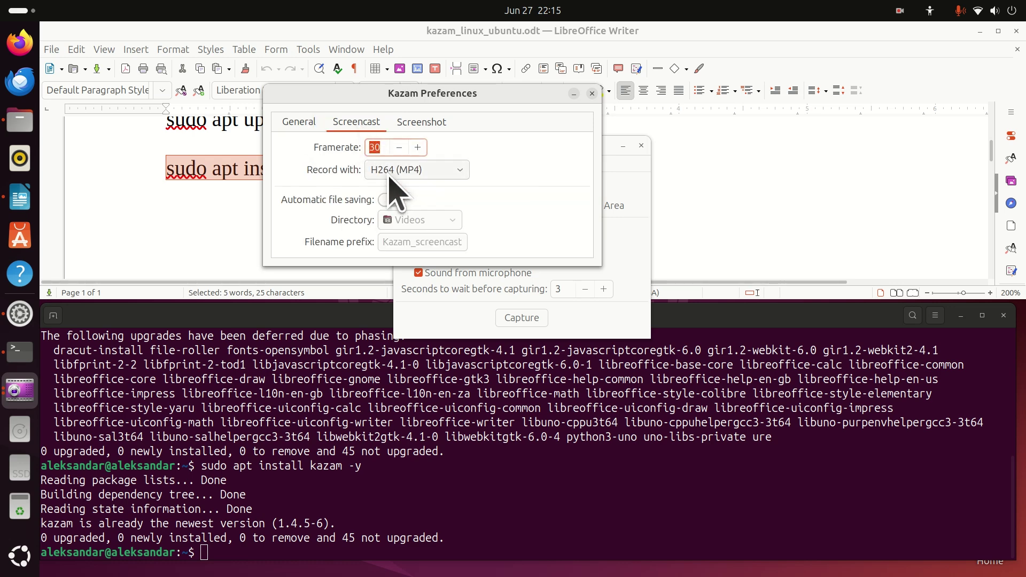
{"action": "left_click", "coordinate": [459, 172]}
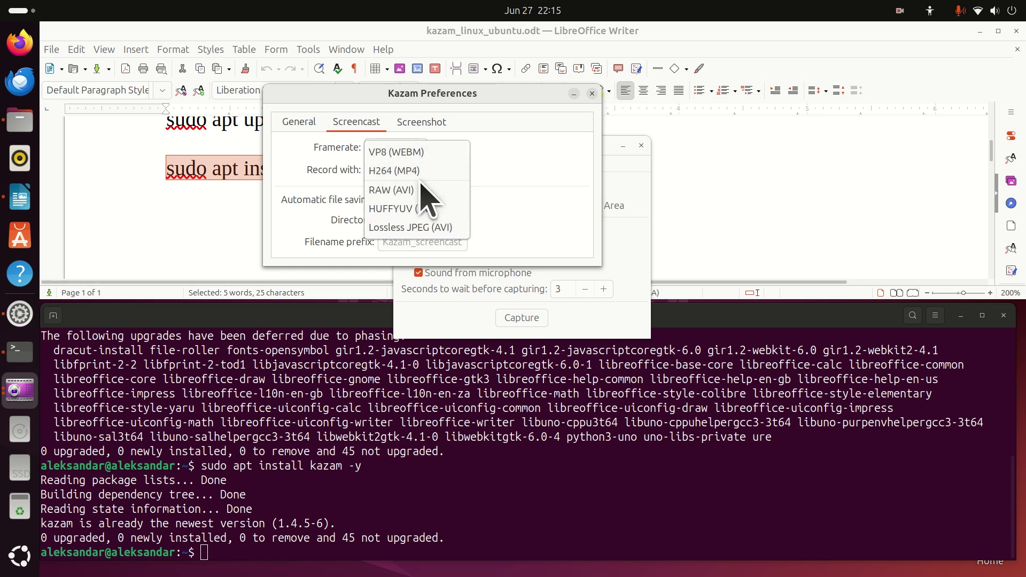
{"action": "left_click", "coordinate": [437, 171]}
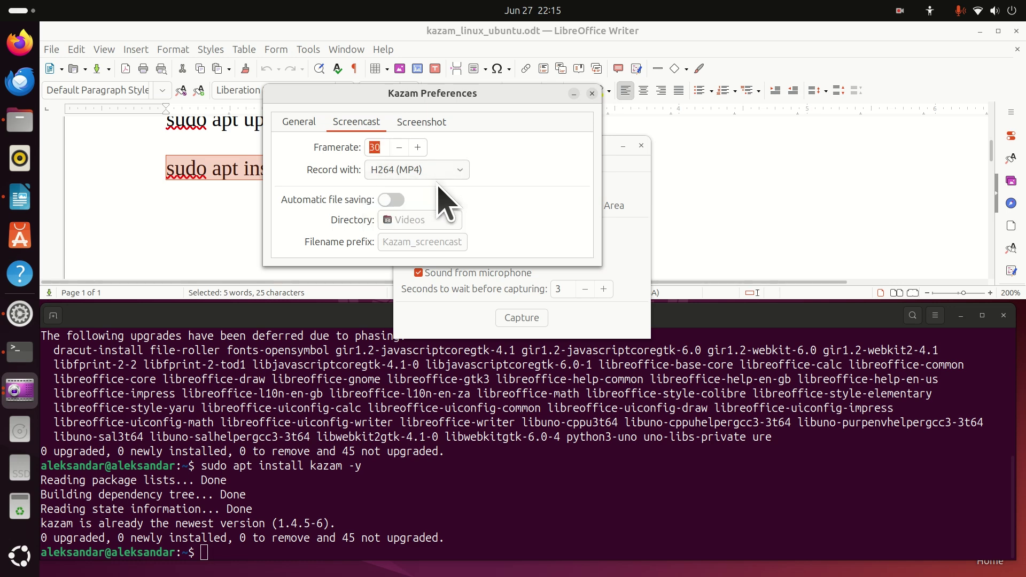
{"action": "left_click", "coordinate": [593, 94]}
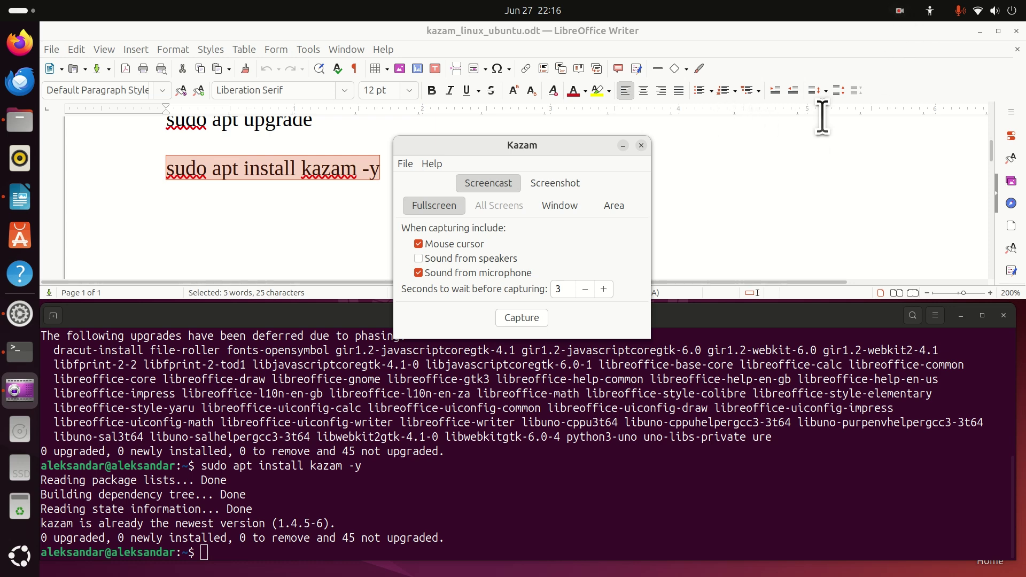
{"action": "left_click", "coordinate": [899, 10]}
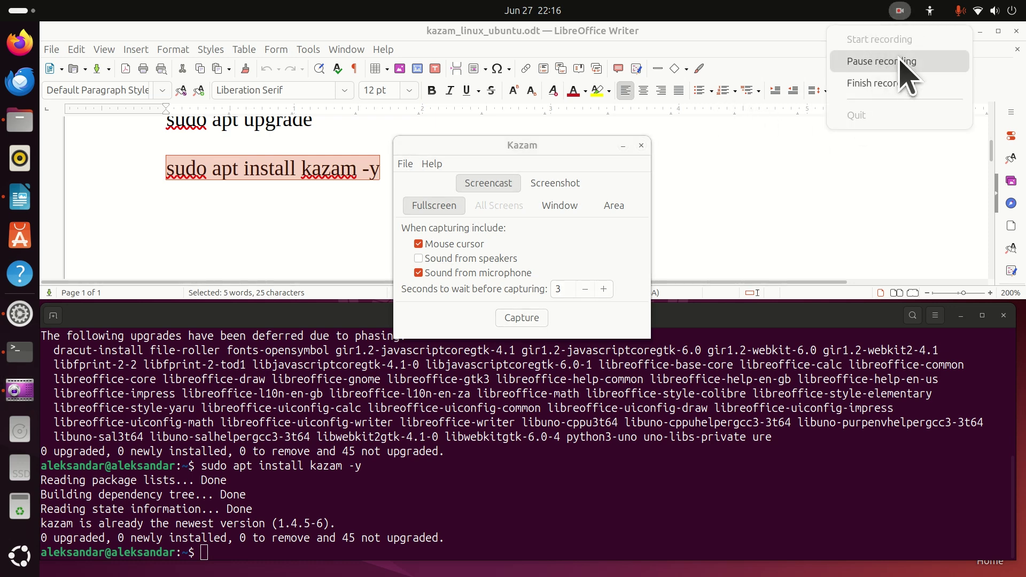